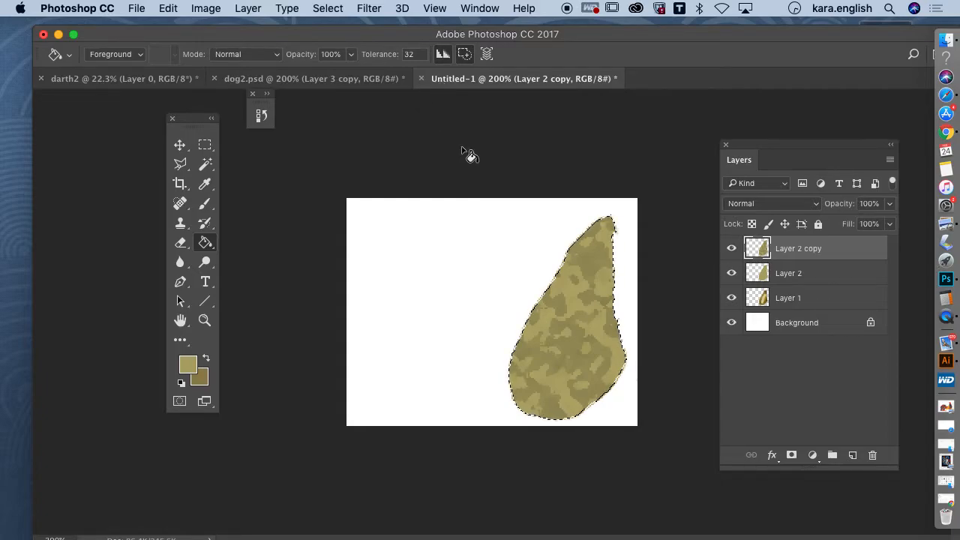
Compare the ear's camouflage, flat colour and original shading by toggling the visibility of Layer 2 copy and Layer 2
left_click(731, 248)
left_click(732, 272)
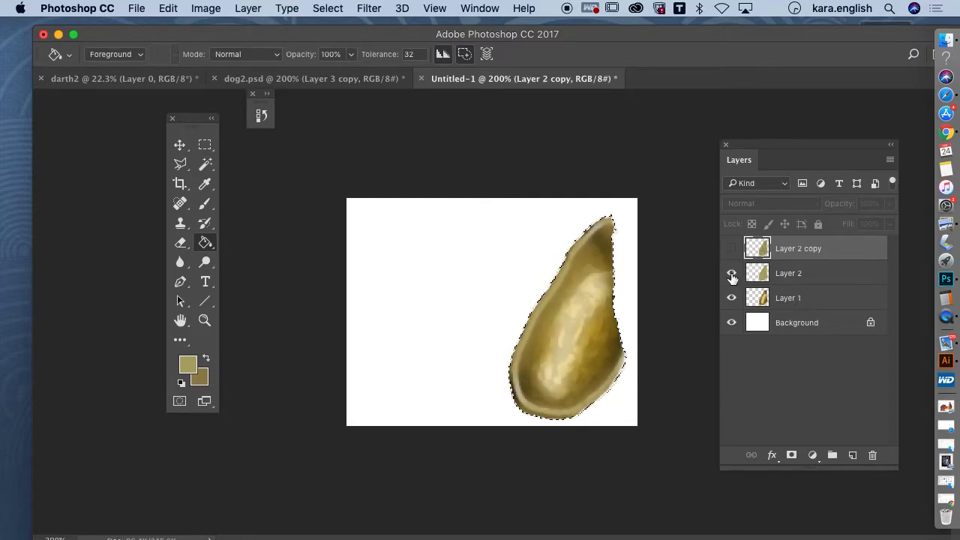
left_click(732, 273)
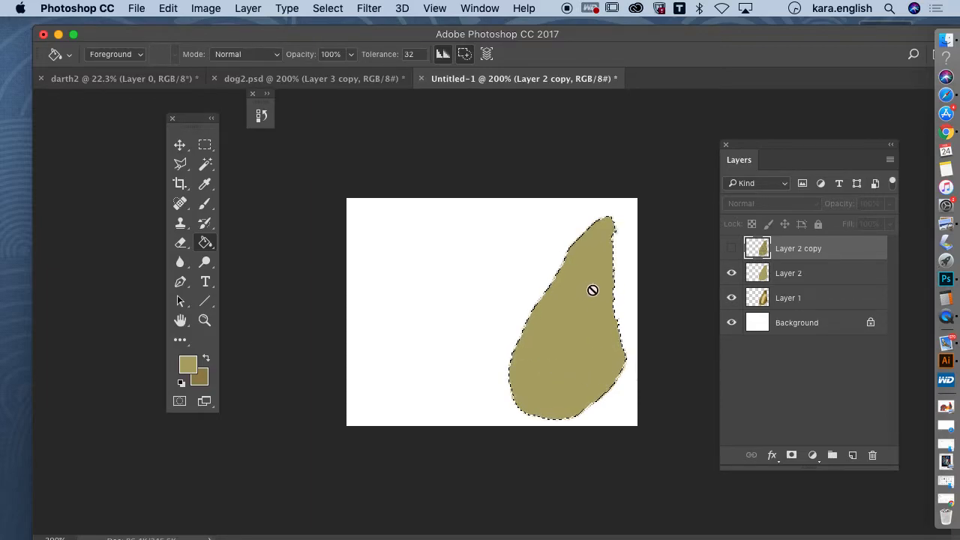
left_click(731, 249)
left_click(360, 11)
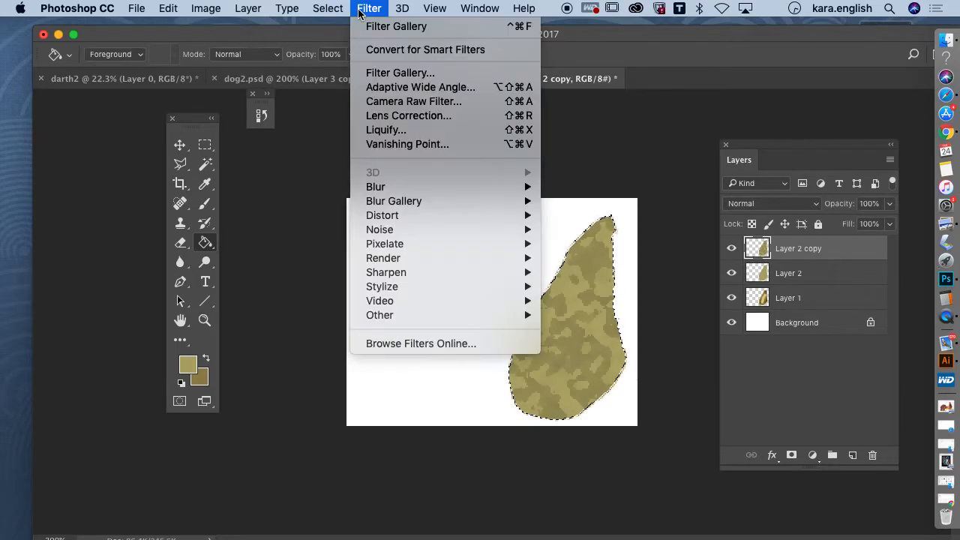
left_click(386, 73)
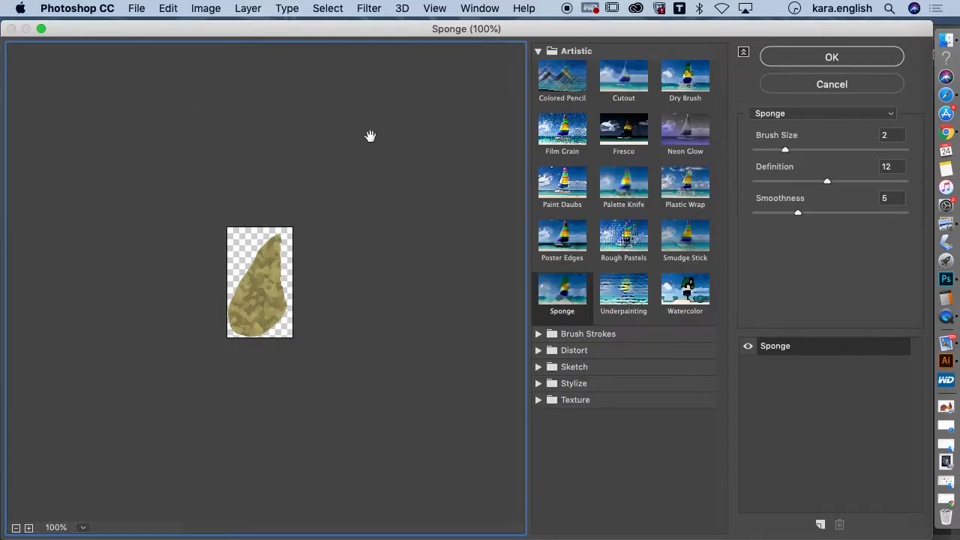
left_click(799, 84)
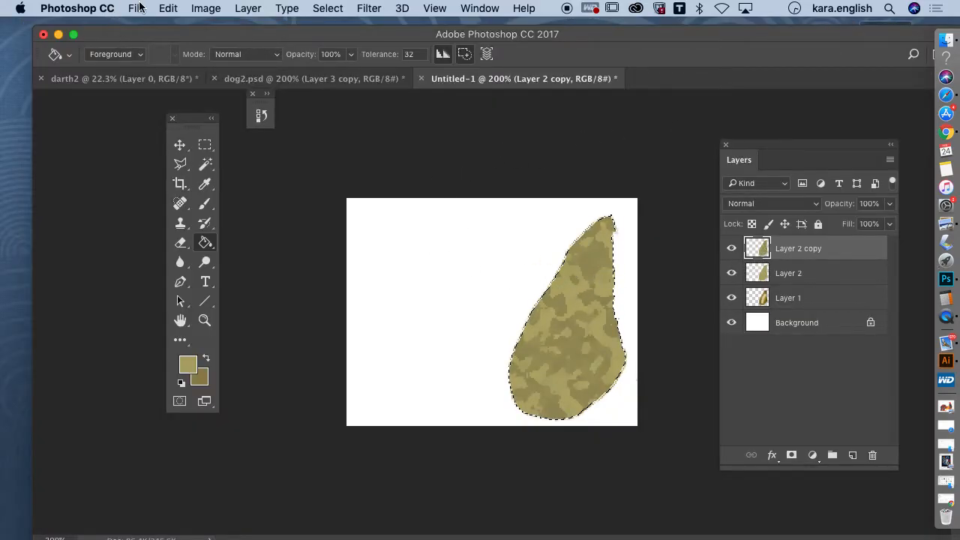
Step back the existing camouflage effect and reapply the Sponge filter to Layer 2 copy with brush size 2, definition 12 and smoothness 5
left_click(168, 8)
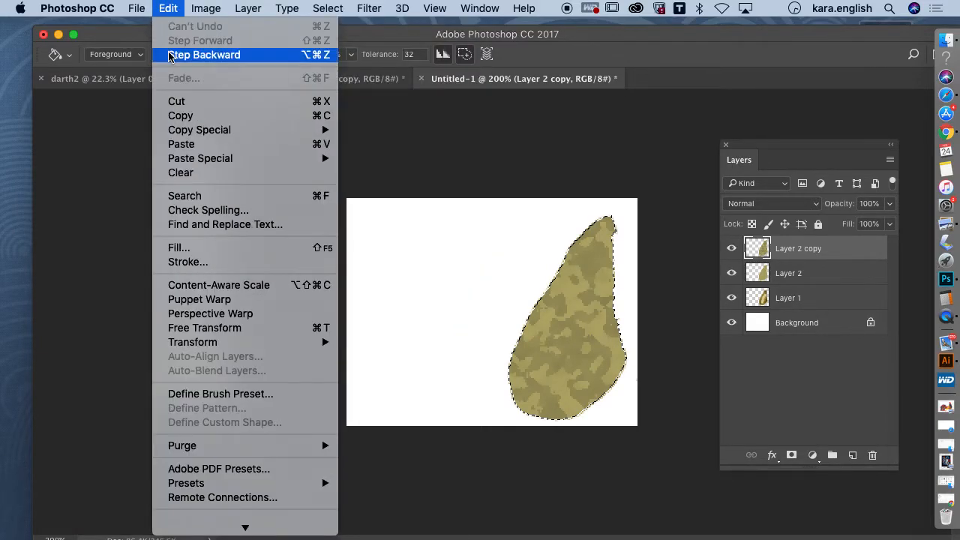
left_click(204, 55)
left_click(363, 10)
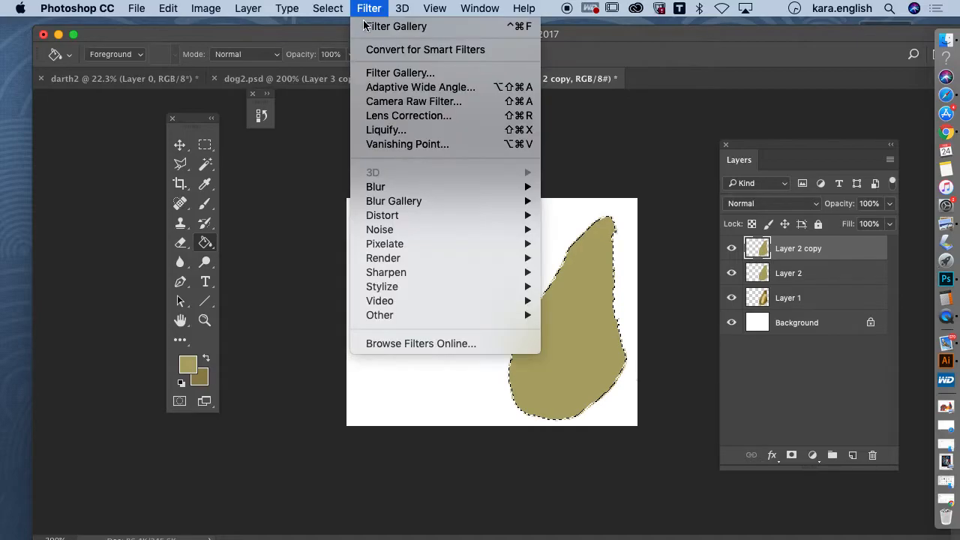
left_click(402, 73)
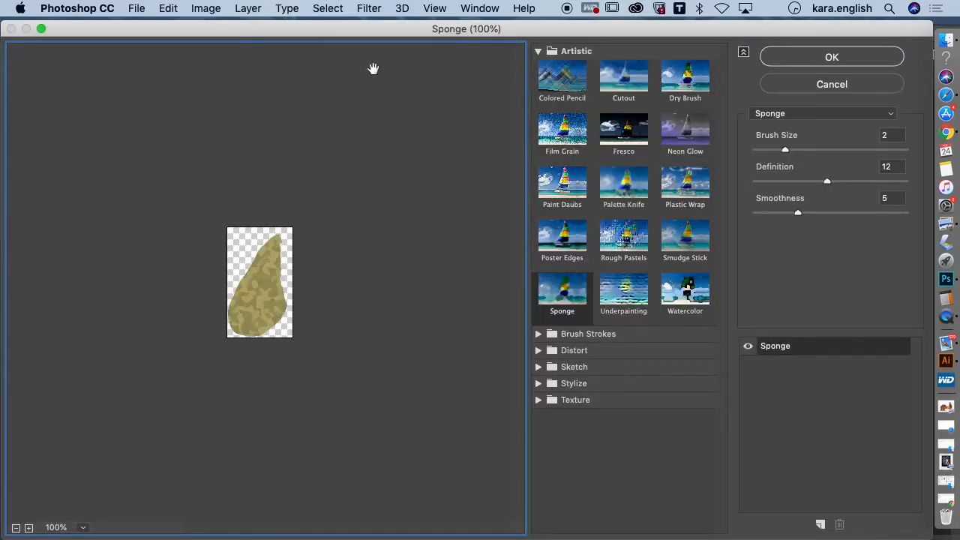
left_click(834, 60)
Fade the Sponge filter on the ear to 41% opacity in Normal mode
left_click(168, 9)
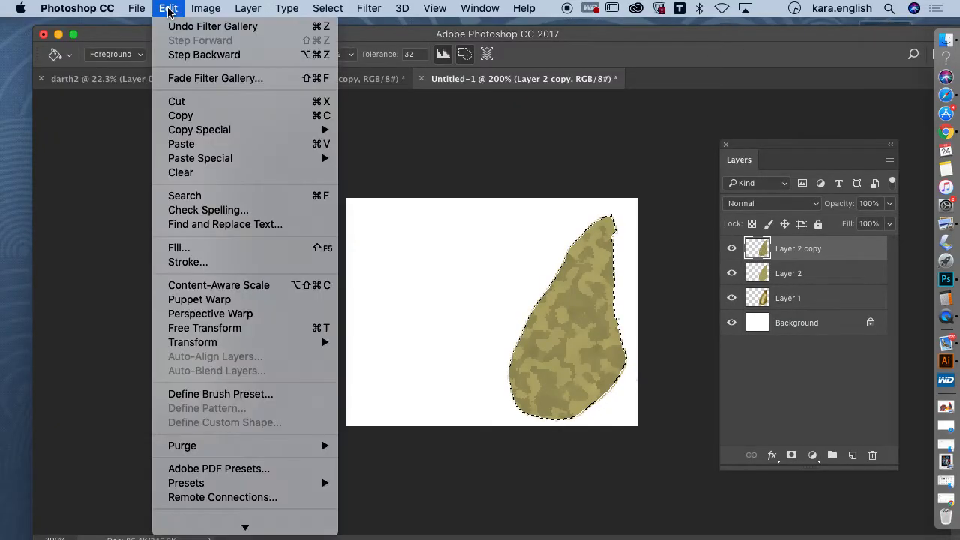
left_click(177, 78)
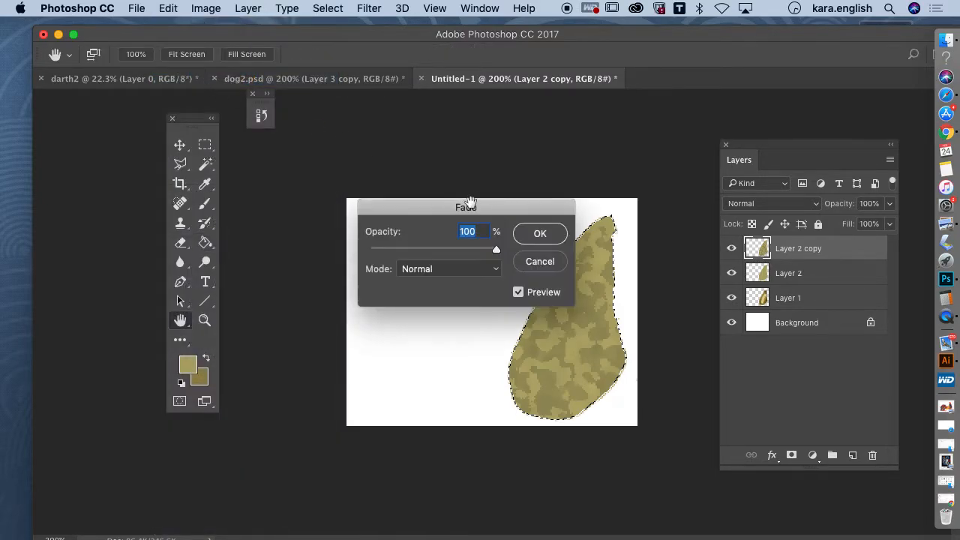
left_click_drag(449, 207, 379, 150)
left_click_drag(423, 195, 352, 194)
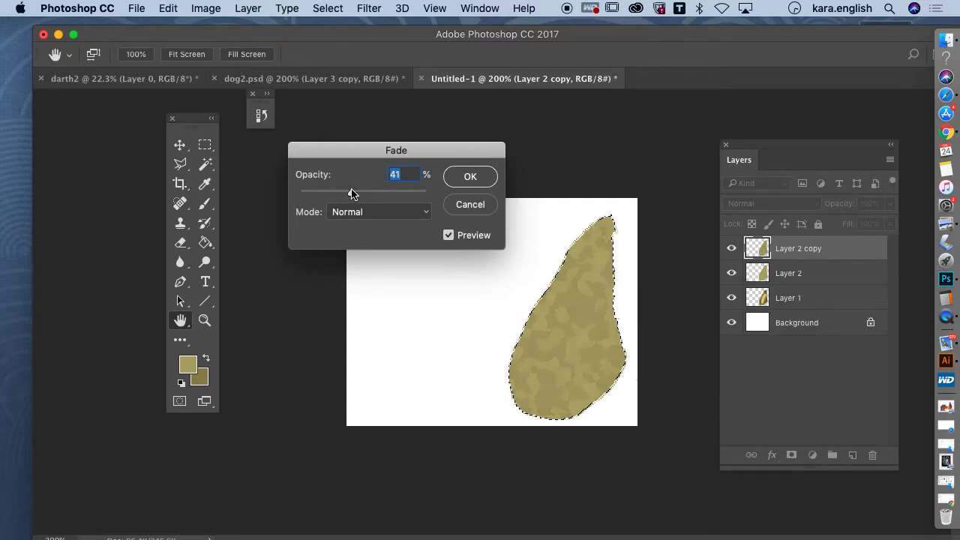
left_click(471, 179)
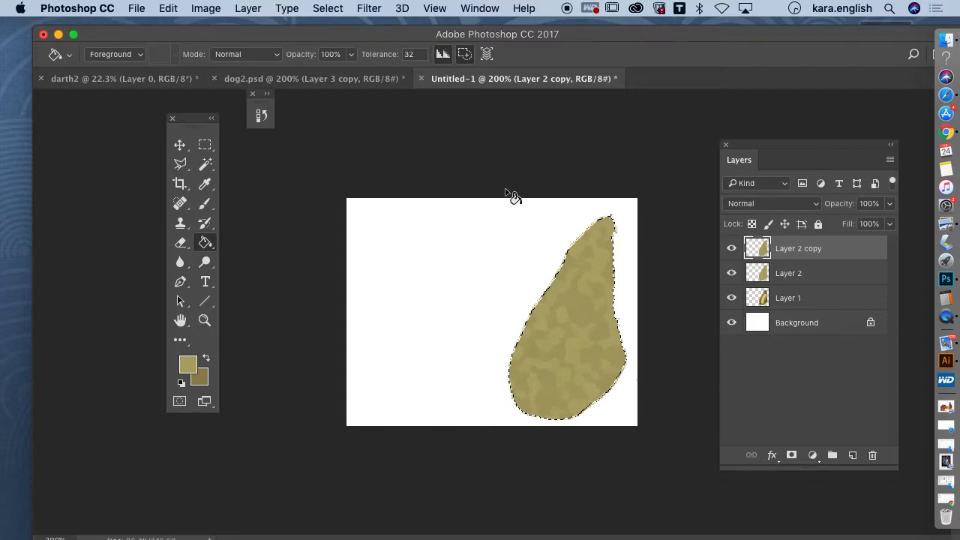
Activate the Brush tool, clear the selection around the ear, and hide Layer 2 copy and Layer 2
left_click(205, 205)
left_click(206, 207)
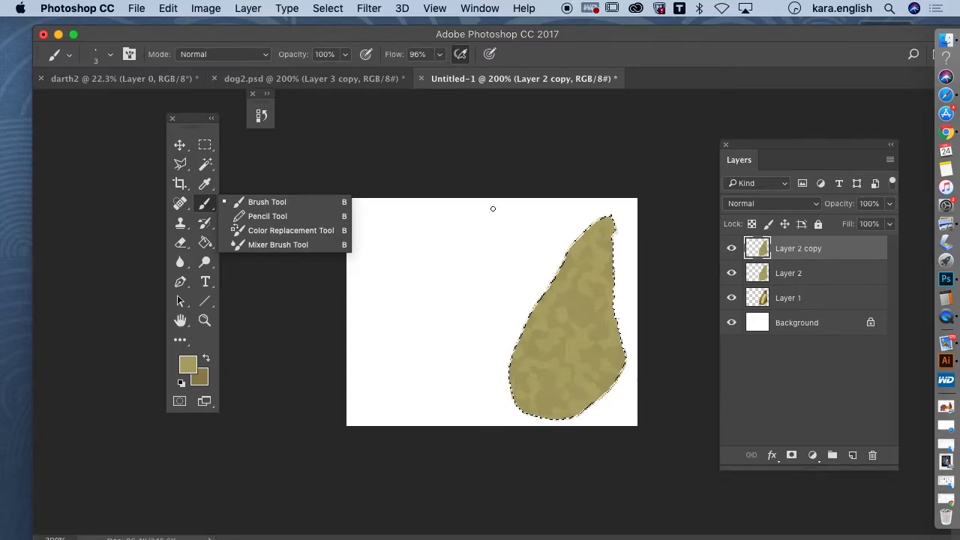
left_click(327, 8)
left_click(330, 42)
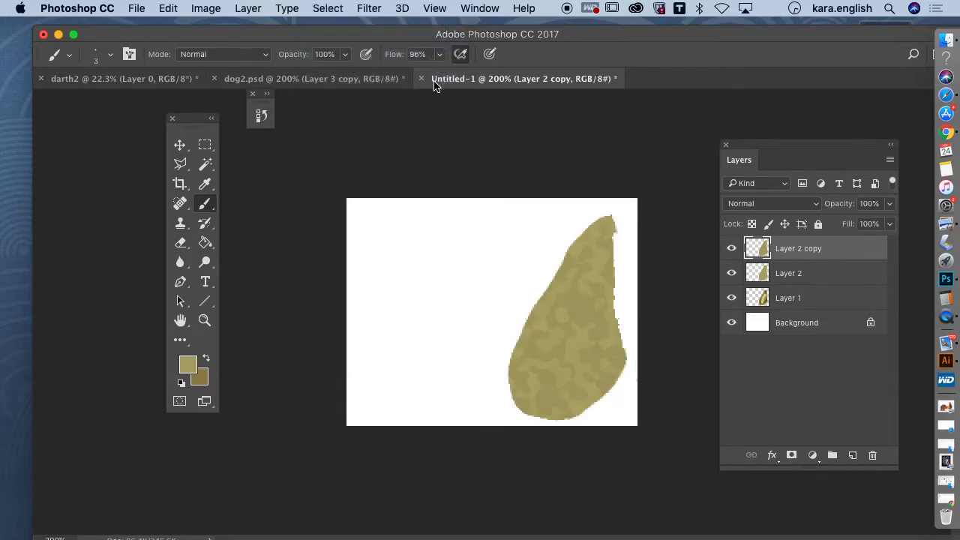
left_click(731, 248)
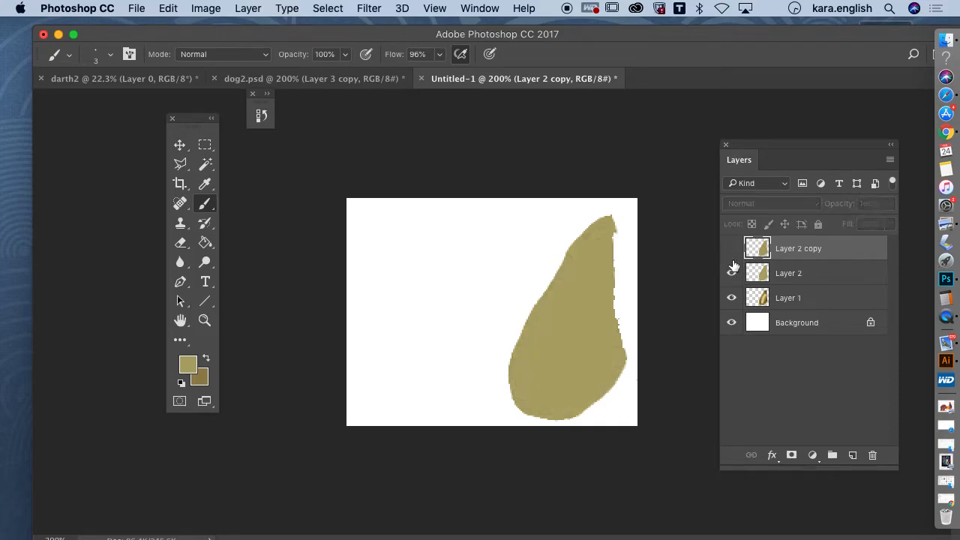
left_click(732, 273)
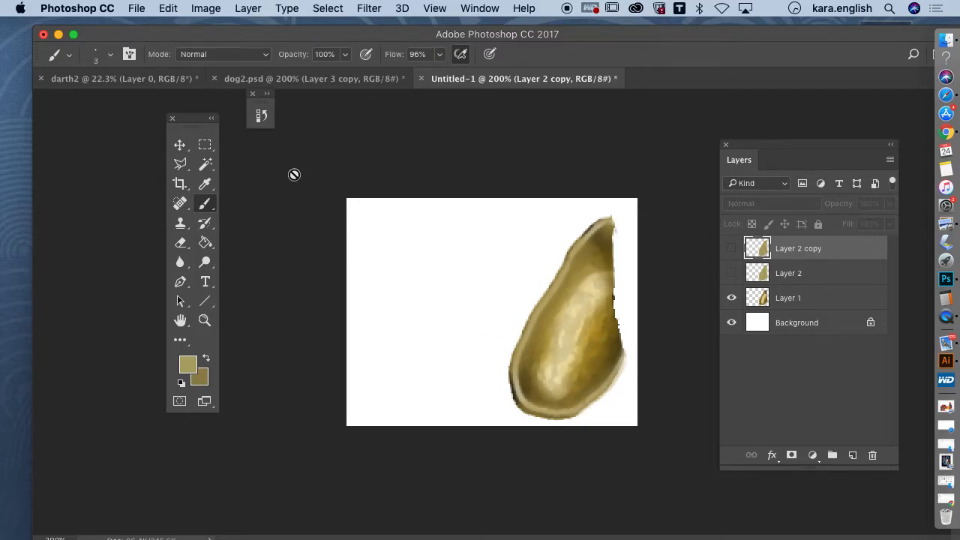
Switch to the dog2.psd document at the robot's torso and forearm, and activate the Clone Stamp tool
left_click(178, 85)
left_click(220, 81)
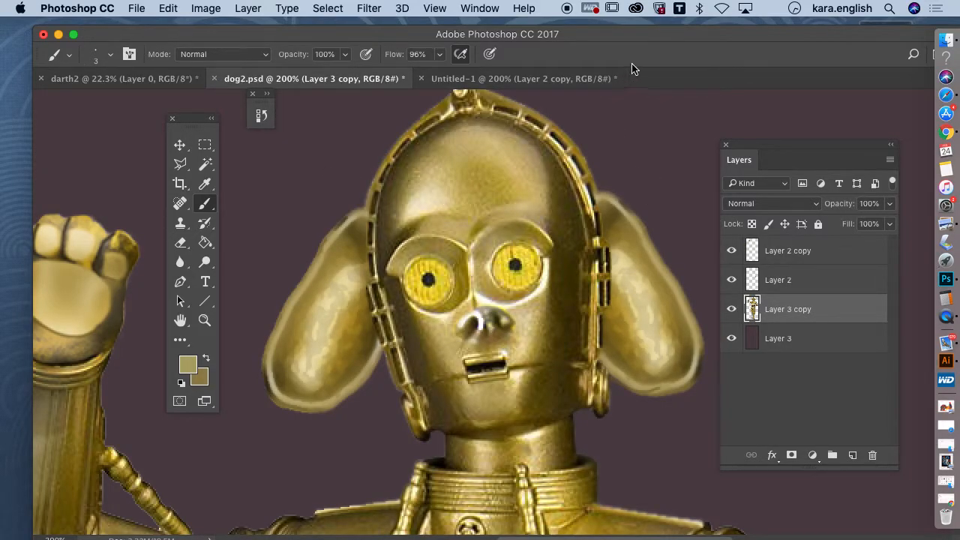
left_click_drag(634, 36, 402, 18)
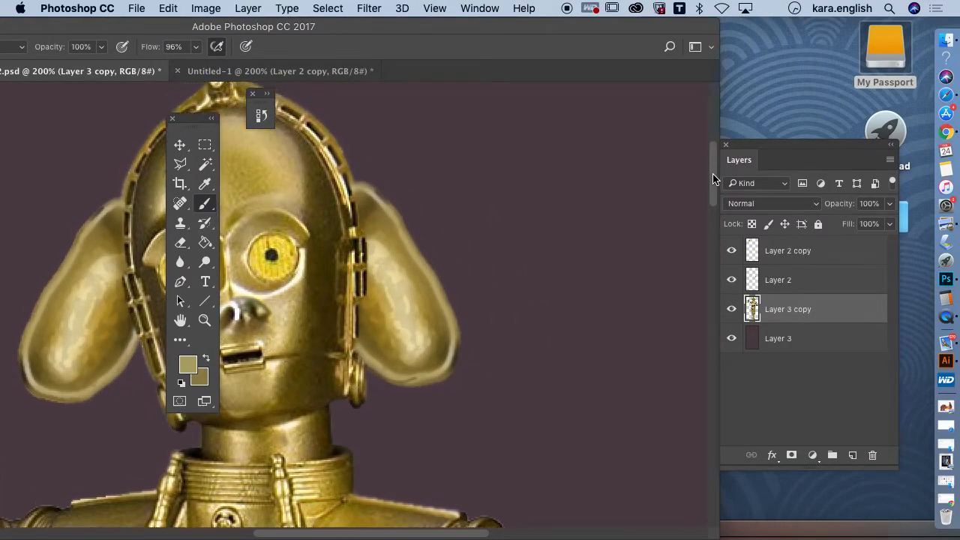
left_click_drag(712, 177, 720, 271)
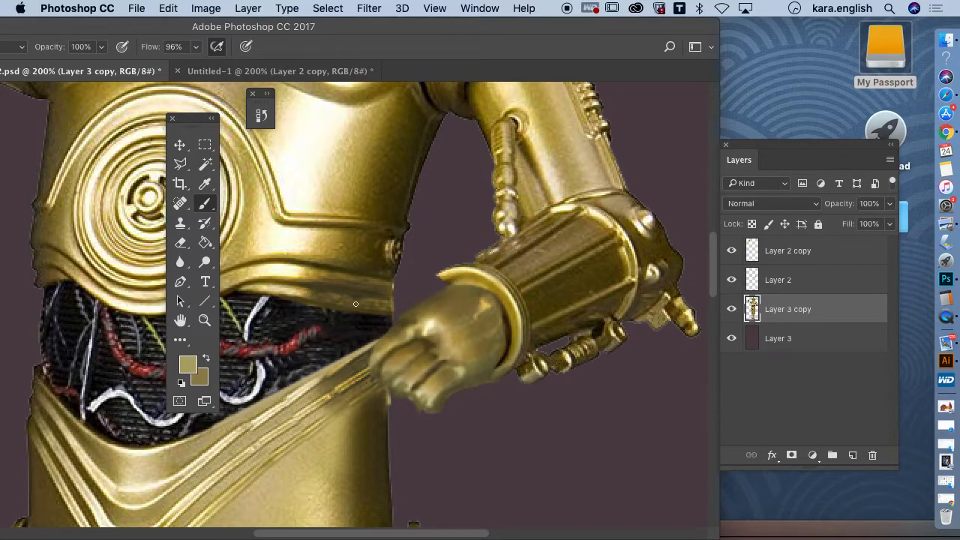
left_click(186, 230)
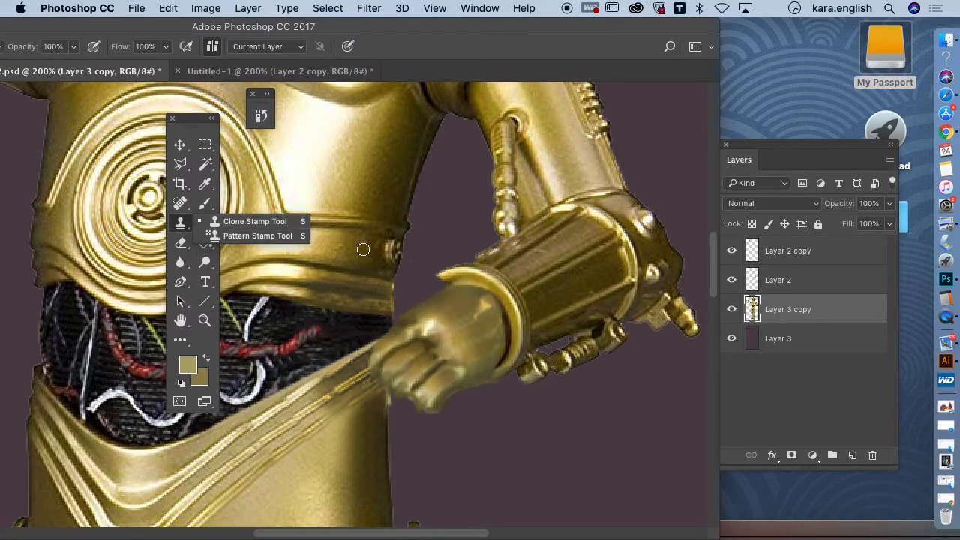
left_click(252, 221)
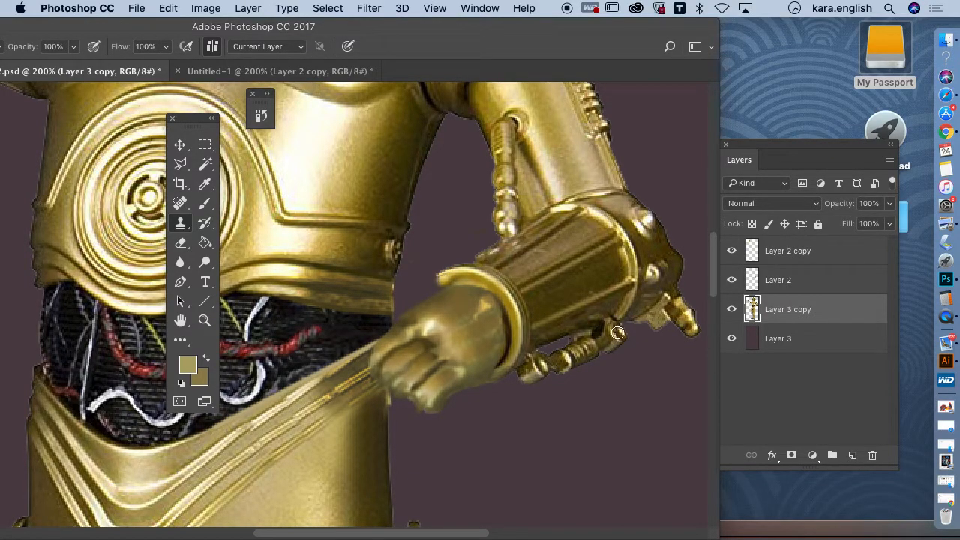
Sample a dark gold from the wrist cuff's upper edge as foreground colour and activate the Brush tool
left_click(206, 208)
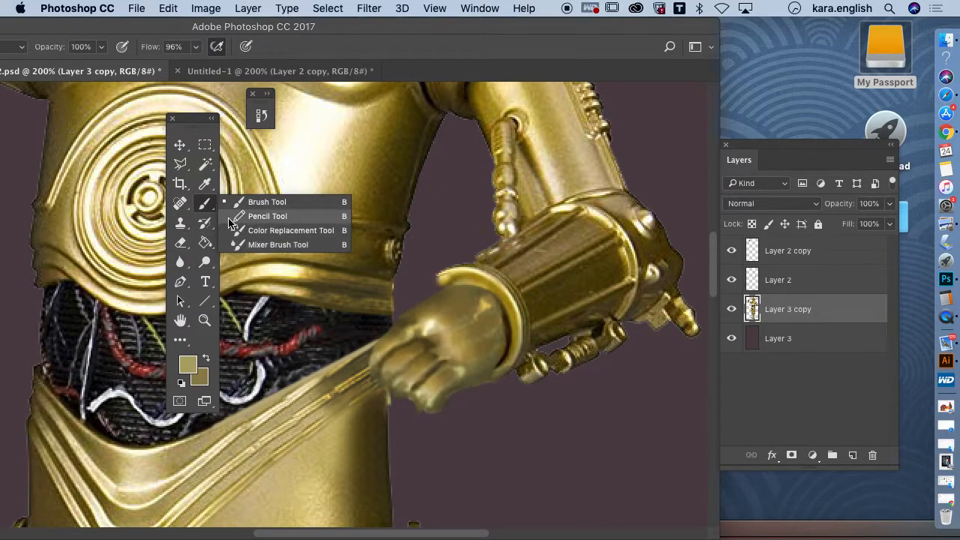
left_click(204, 183)
left_click(455, 263)
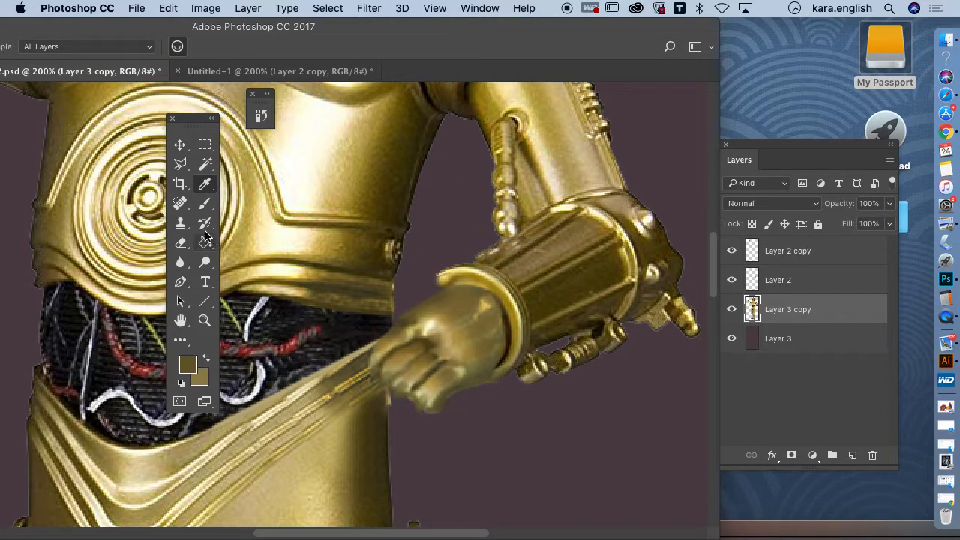
left_click(205, 207)
left_click_drag(97, 28, 289, 33)
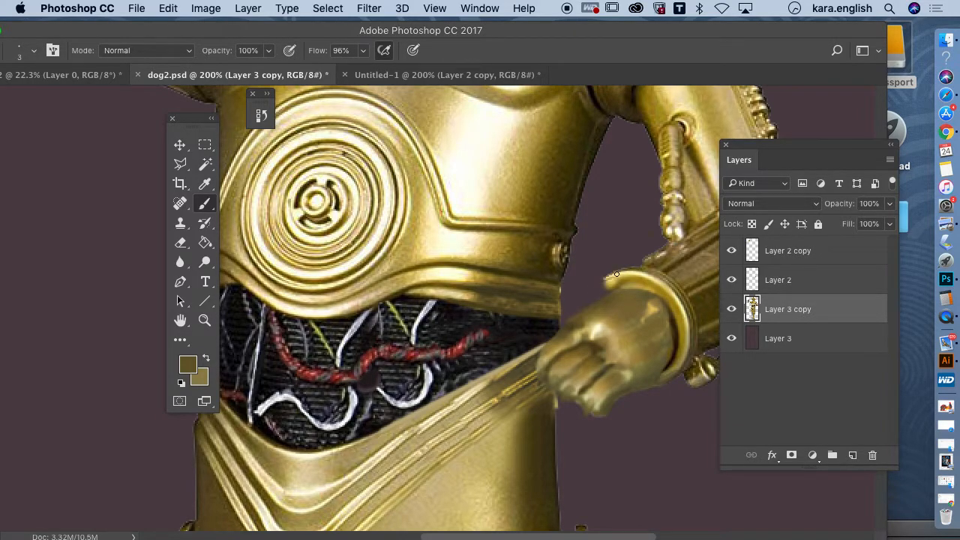
Set the brush size to 1 px
left_click(34, 50)
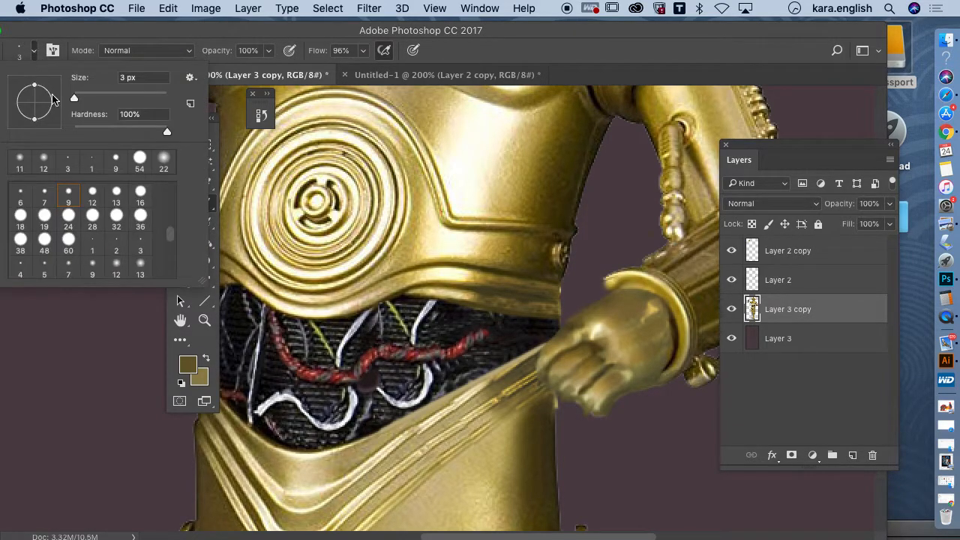
left_click_drag(74, 101, 70, 97)
key("Return")
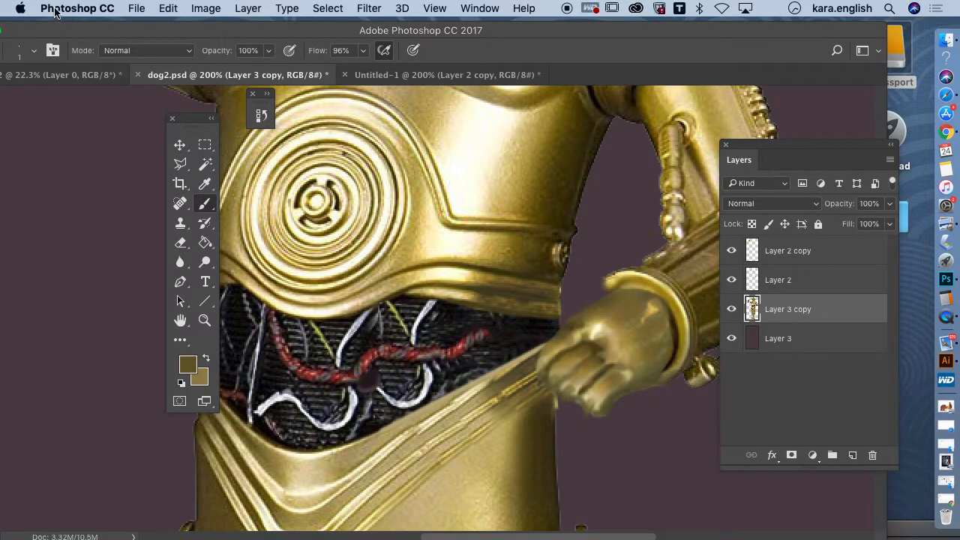
Try a dark gold dab with a 7 px brush just inside the wrist cuff and undo it
left_click(32, 51)
left_click_drag(72, 96, 82, 98)
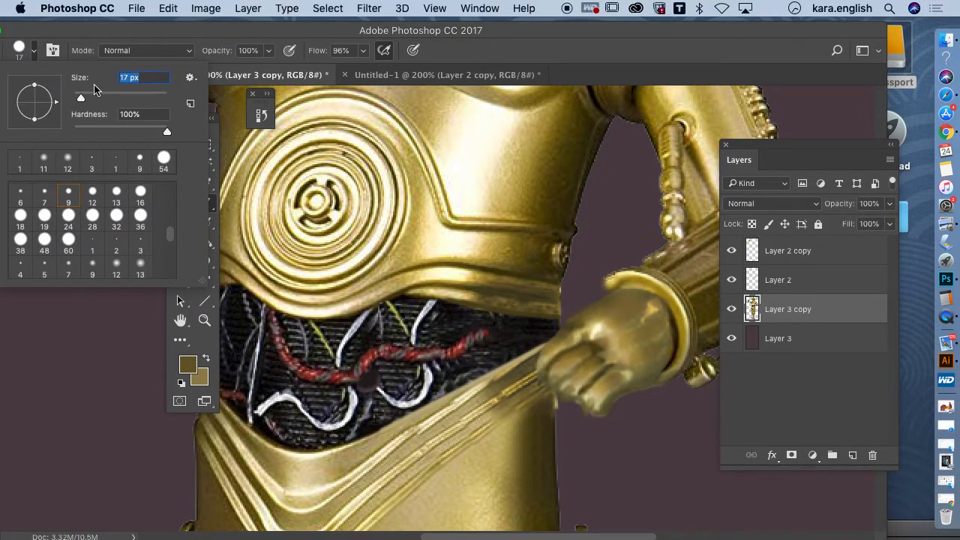
left_click_drag(80, 95, 78, 102)
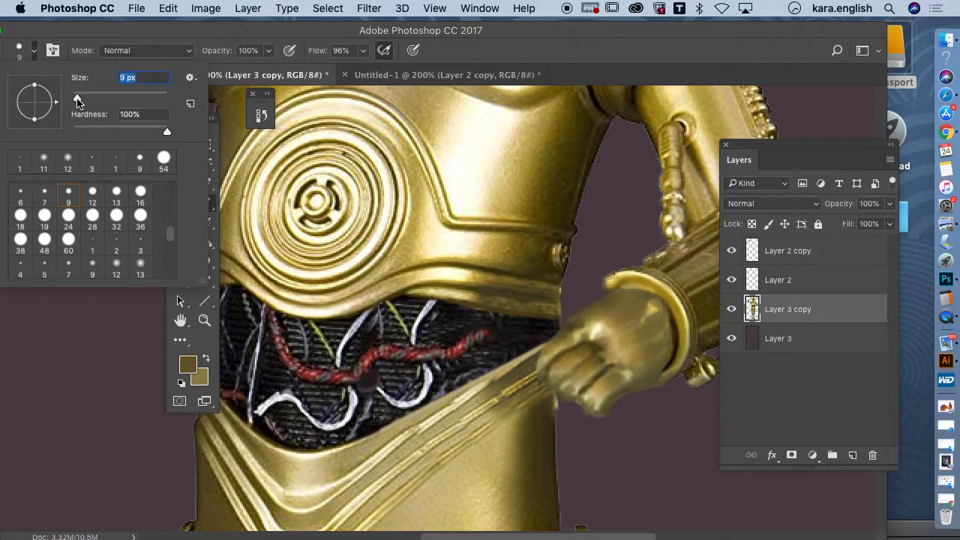
left_click(673, 322)
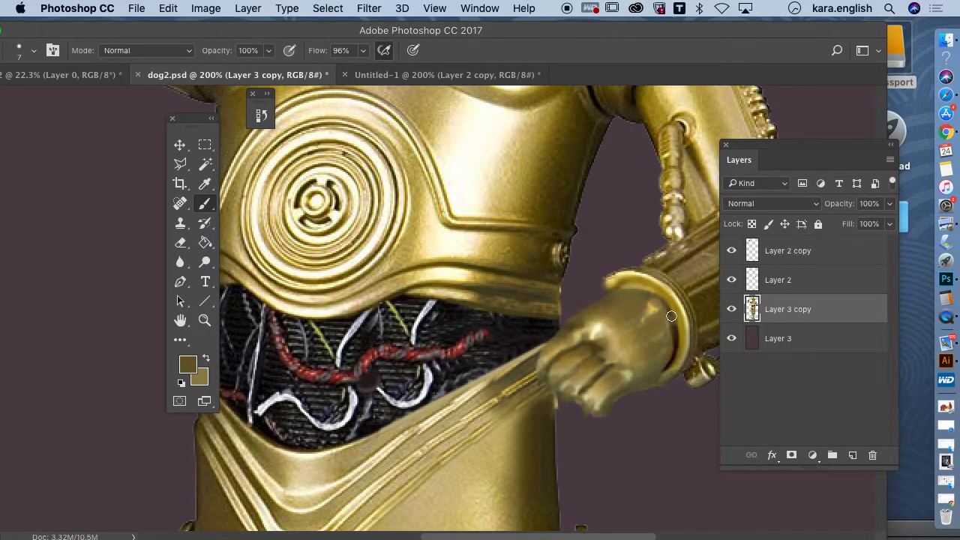
left_click(167, 10)
left_click(169, 27)
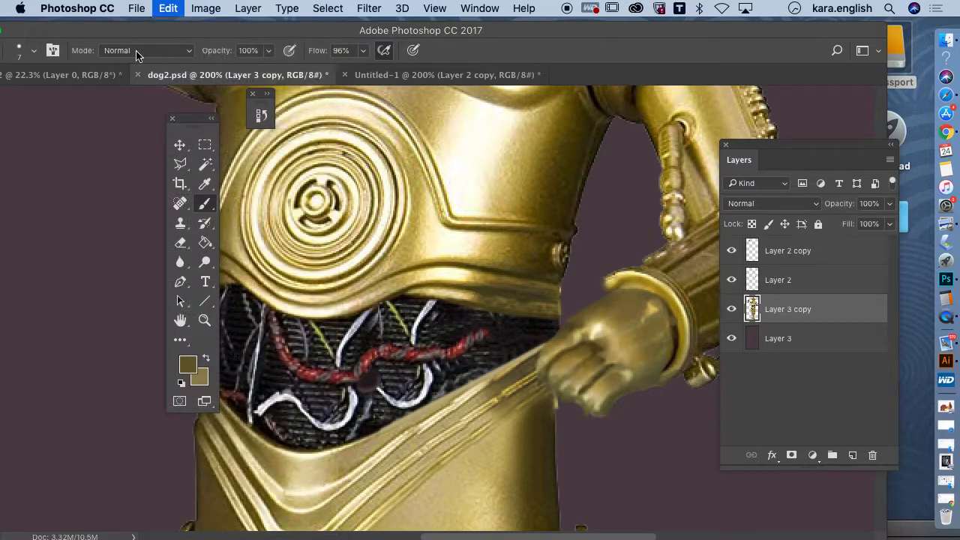
Set the brush size to 6 px, try a short stroke along the cuff's inner edge, and undo the stroke
left_click(33, 50)
left_click_drag(72, 95, 72, 98)
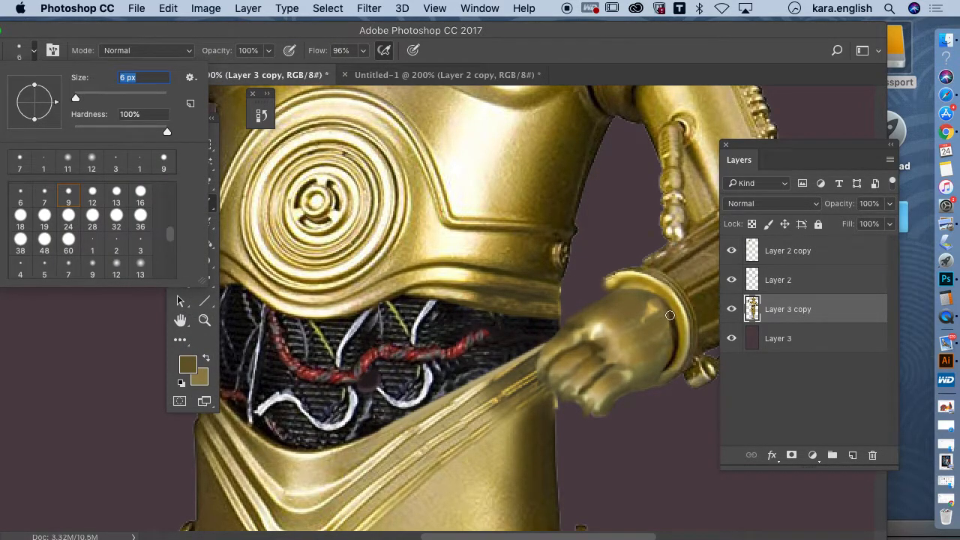
left_click_drag(674, 315, 663, 303)
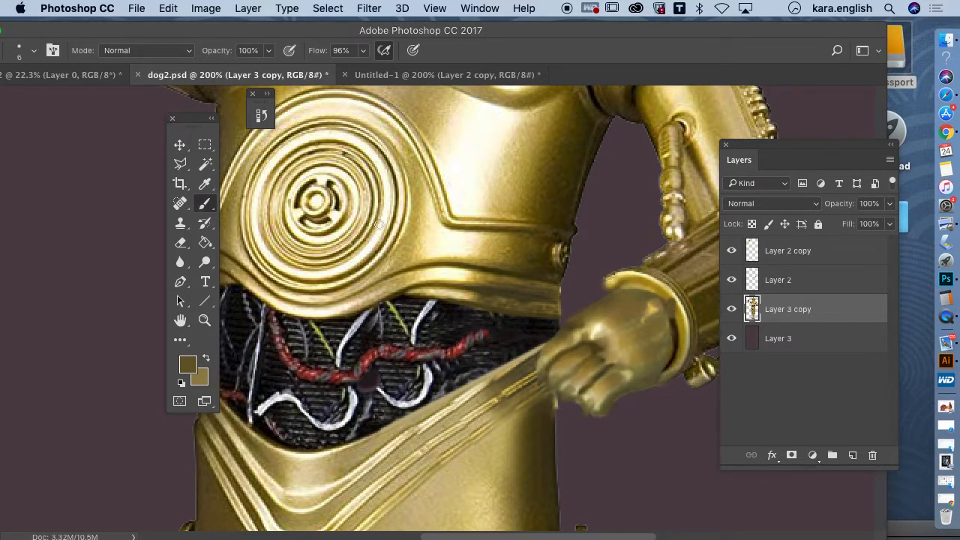
left_click(166, 9)
left_click(167, 25)
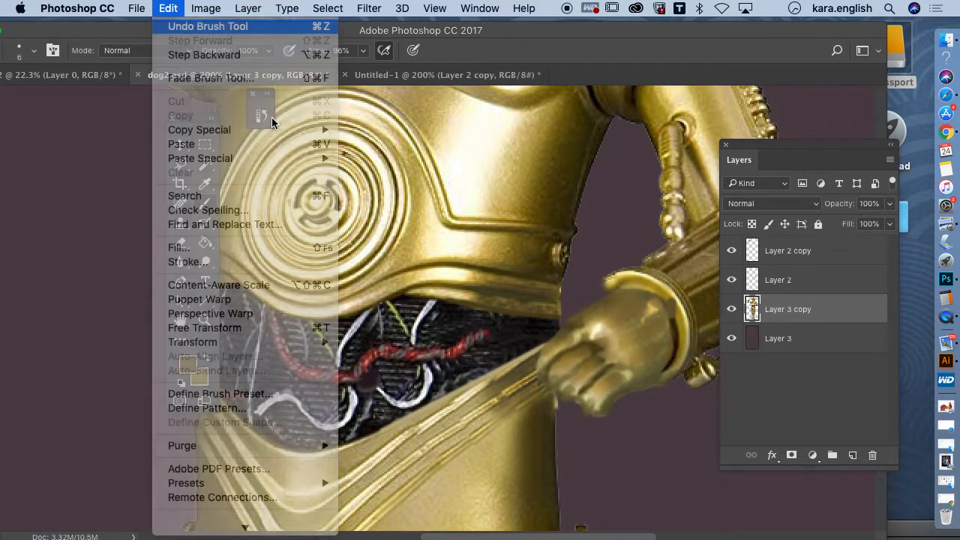
Sample the dark brown shadow inside the wrist cuff as foreground colour and activate the Brush tool
left_click(205, 184)
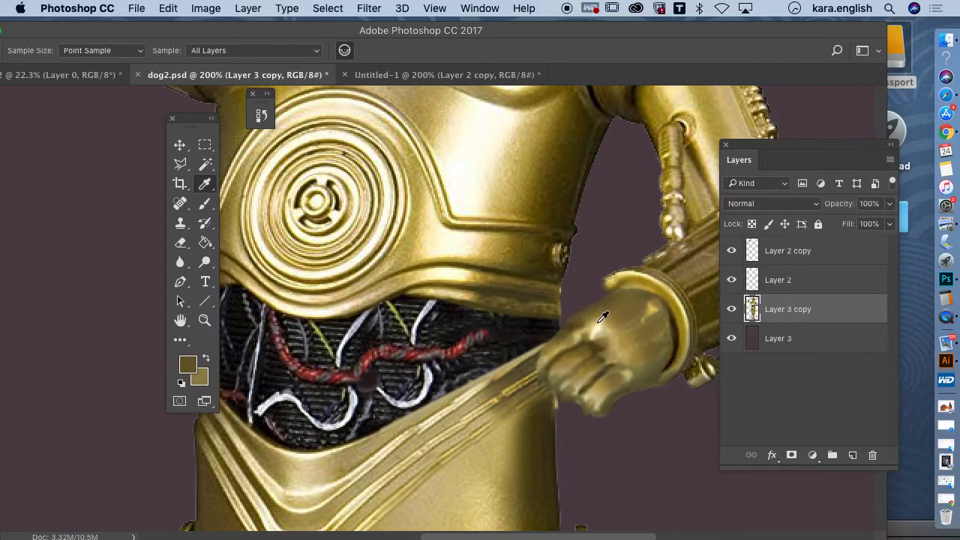
left_click(673, 324)
left_click(204, 204)
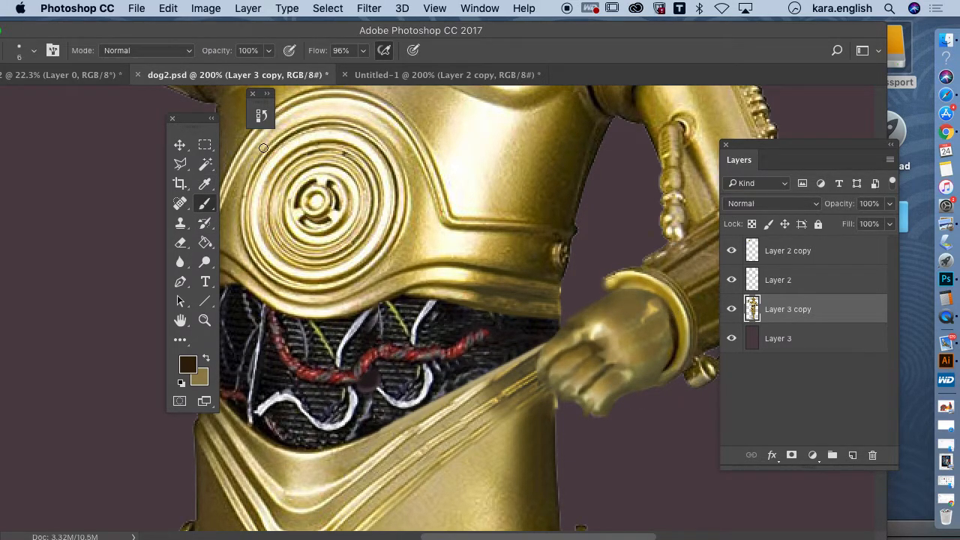
Set the brush size to 4 px and touch up the dark brown shadow along the wrist cuff's inner edge
left_click(32, 53)
left_click_drag(73, 98, 75, 101)
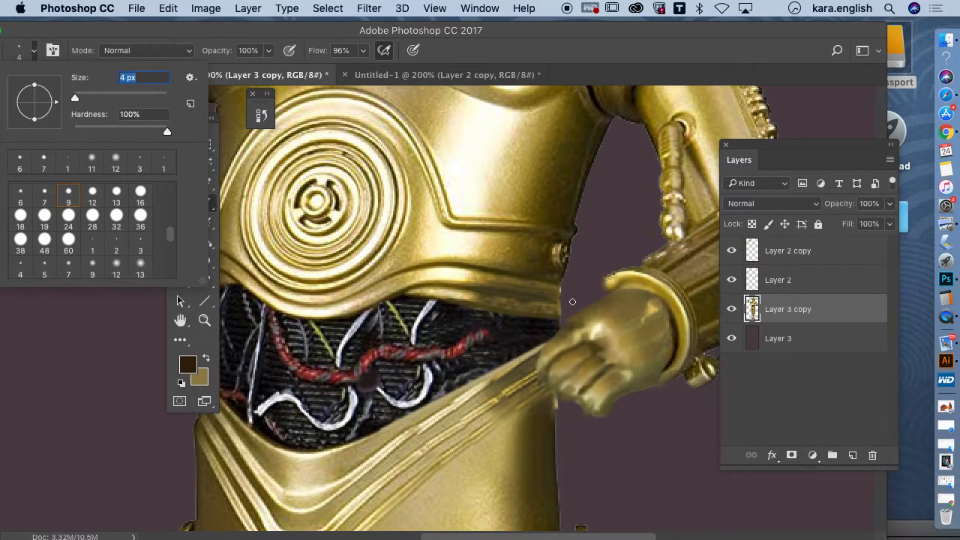
left_click(671, 315)
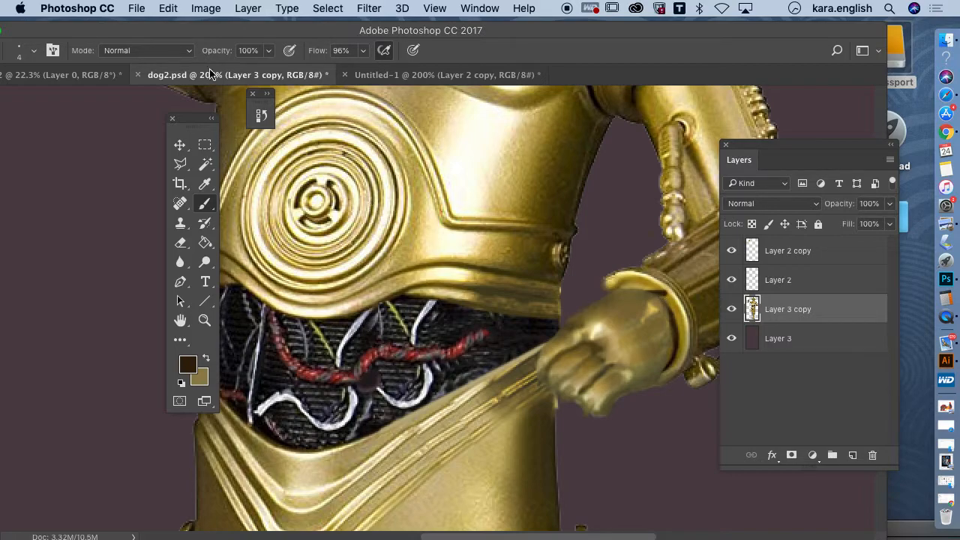
left_click(168, 8)
left_click(652, 297)
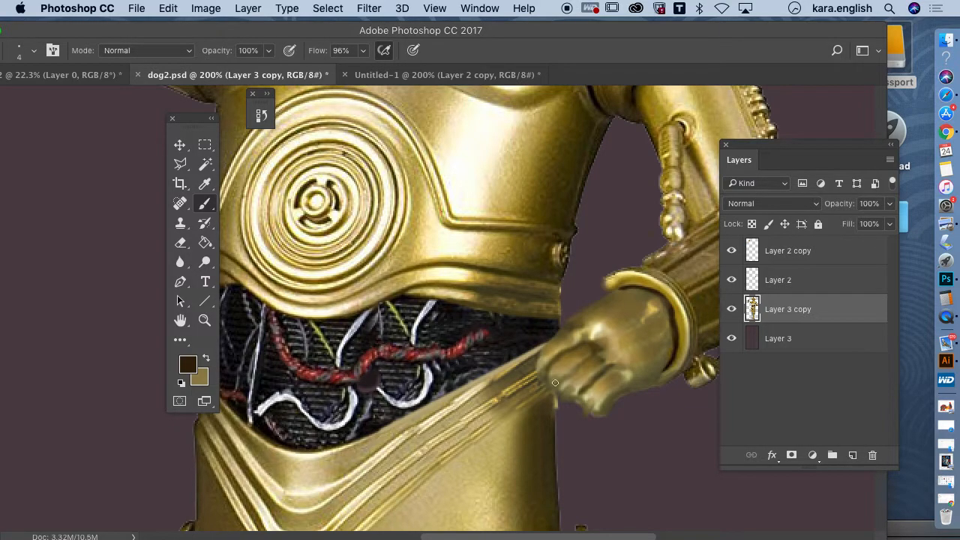
Activate the Eraser tool and move the floating Layers palette off the forearm and hand, with the view at 300%
left_click(180, 242)
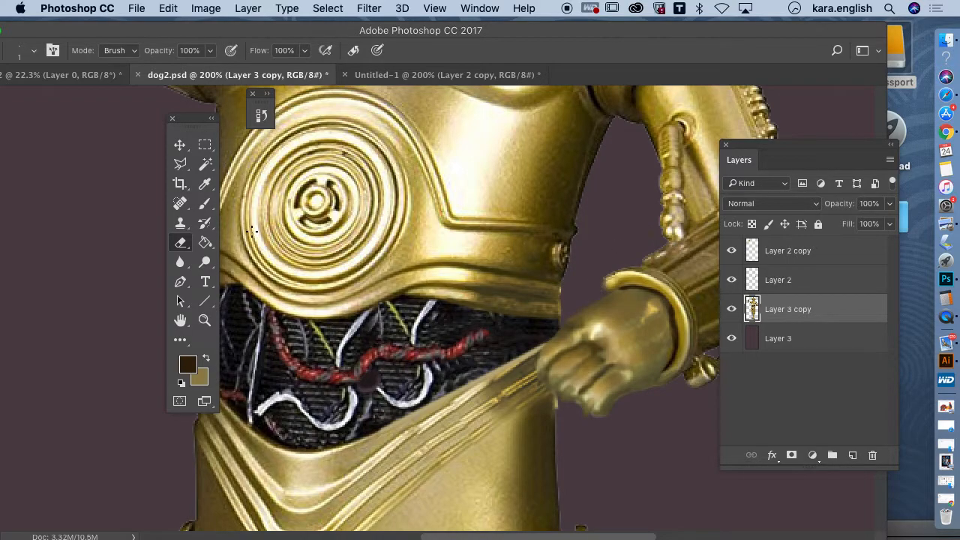
left_click(425, 9)
left_click(443, 123)
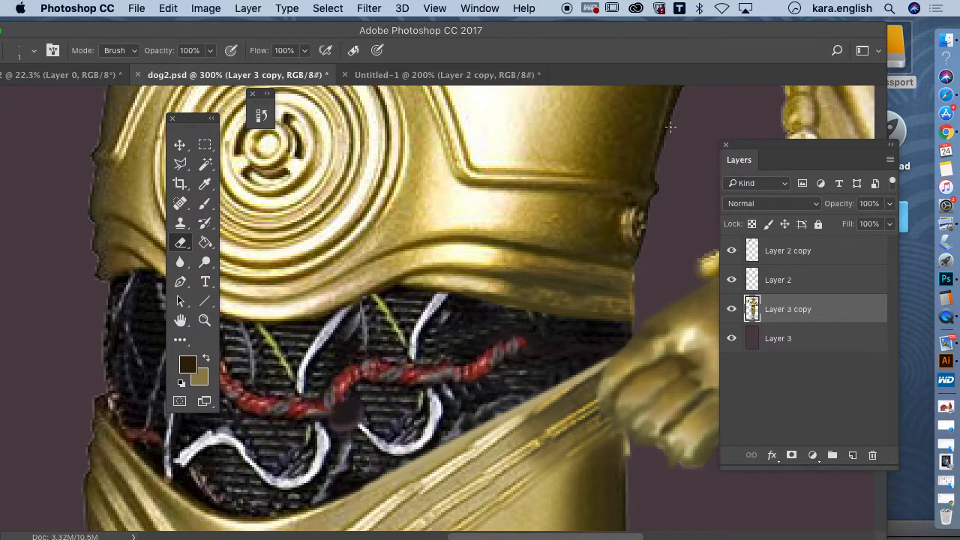
left_click_drag(765, 157, 248, 131)
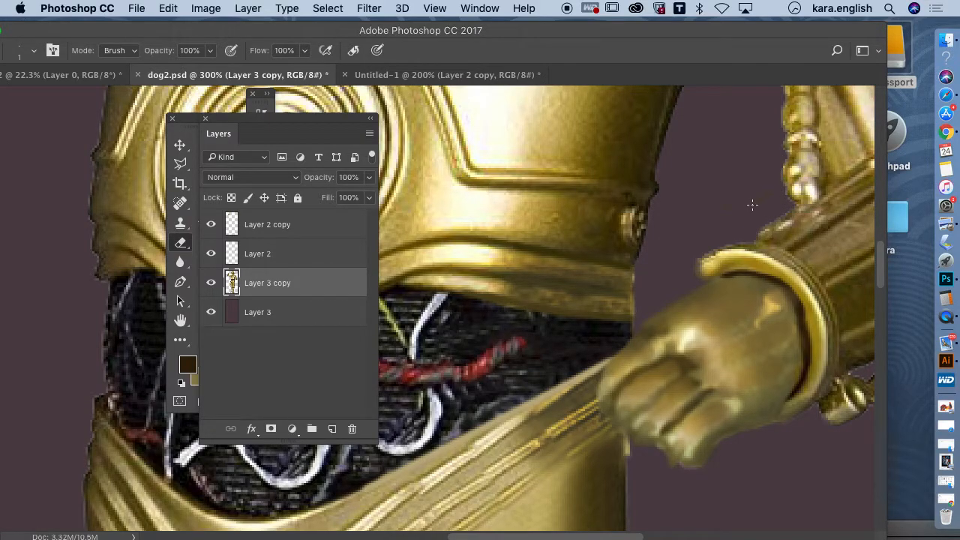
Toggle the visibility of Layer 2 off and on to check its content, and make Layer 2 copy the active layer
left_click(210, 254)
left_click(211, 254)
left_click(293, 254)
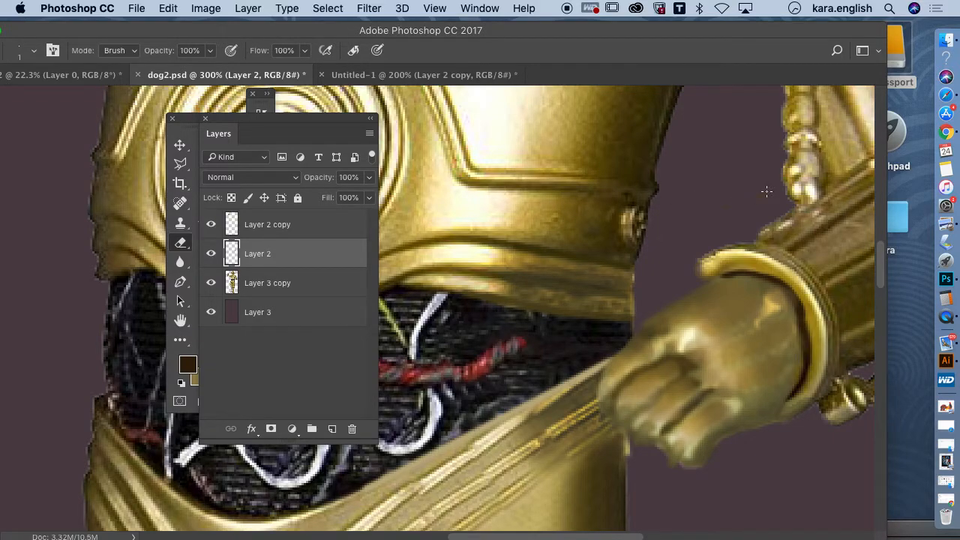
left_click(323, 227)
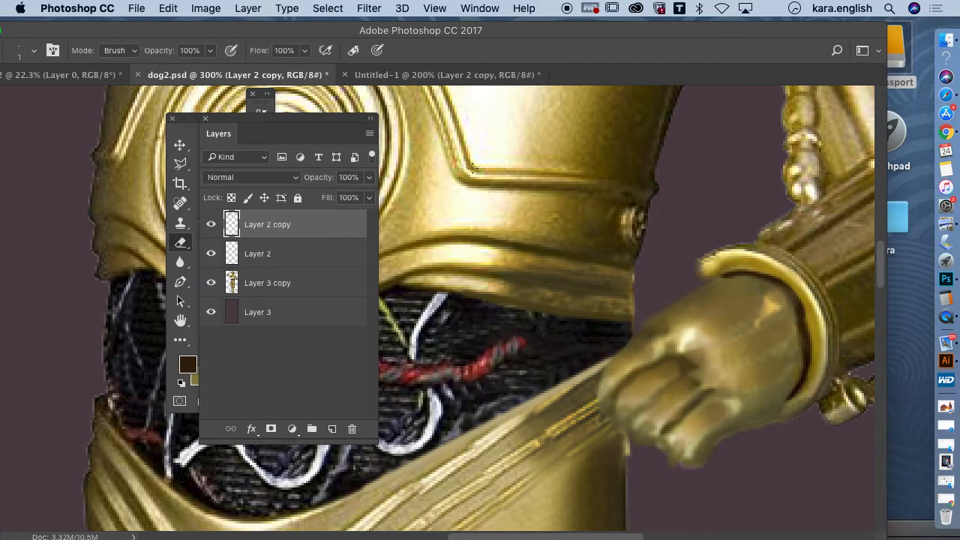
Reposition the floating Layers palette over the chest medallion, clear of the tools, and activate the Clone Stamp tool
left_click_drag(330, 124, 168, 90)
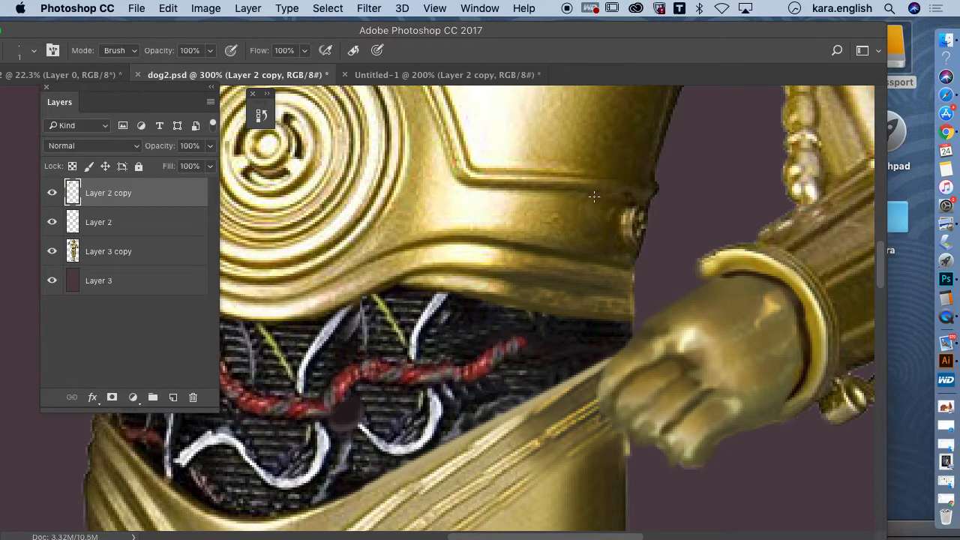
scroll(878, 259, "up", 3)
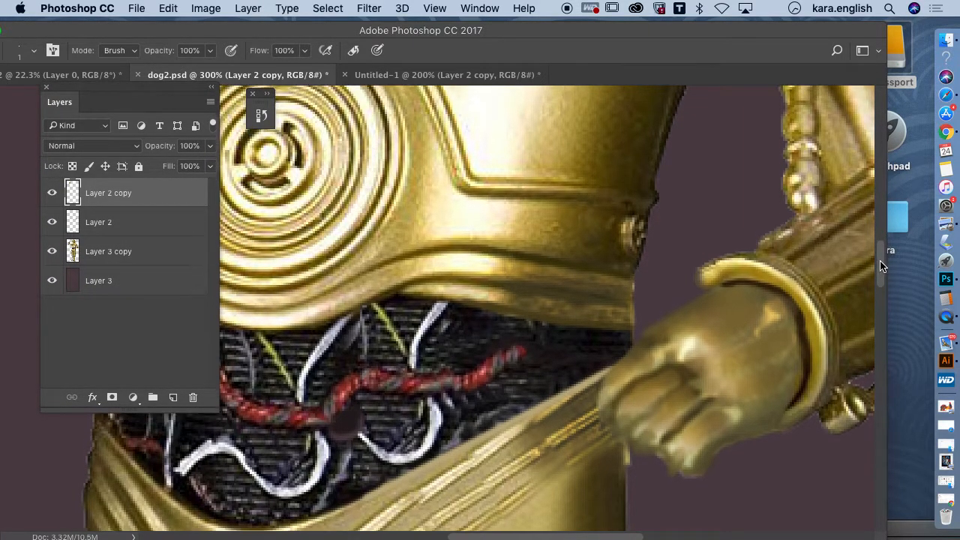
left_click_drag(127, 96, 333, 99)
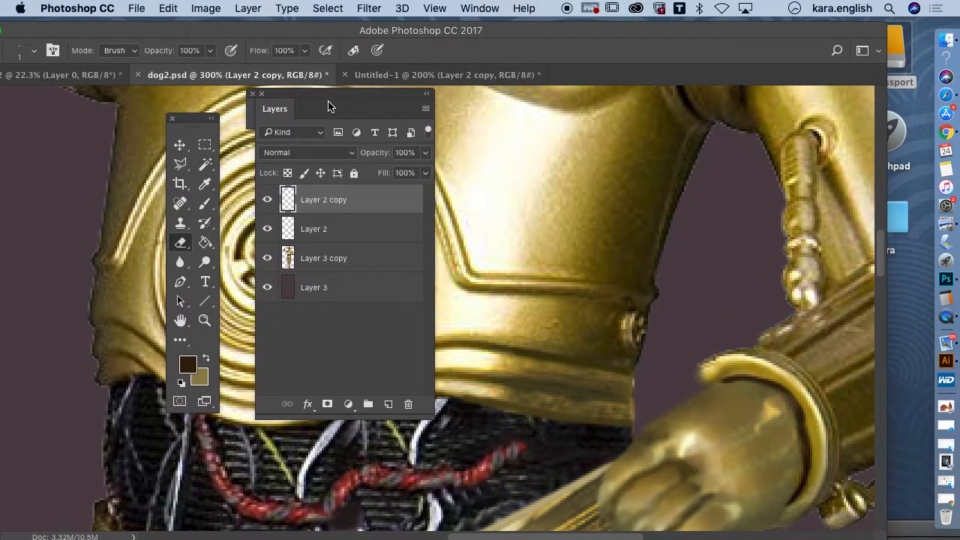
left_click(180, 223)
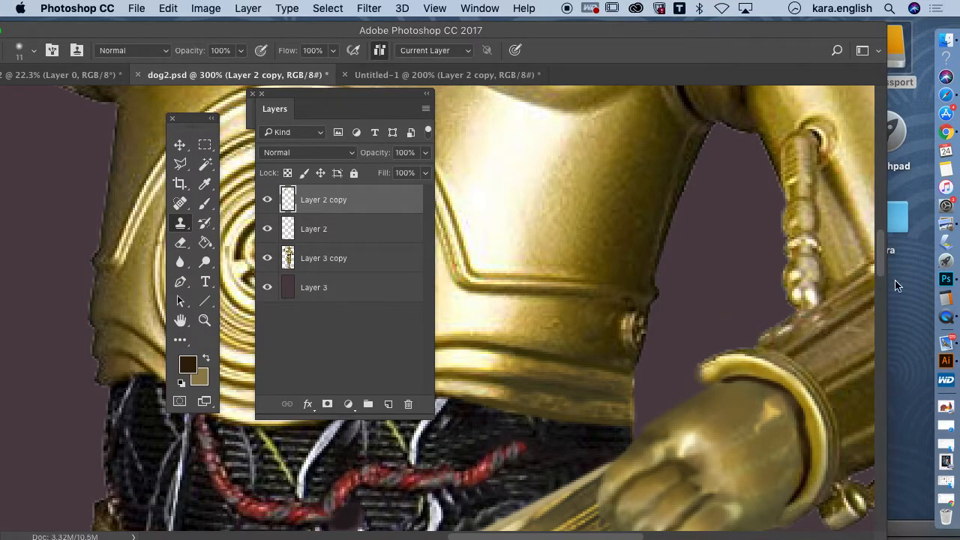
Switch to QuickTime Player and close the unsaved screen recording, moving the Photoshop window out of the way
right_click(942, 321)
left_click(847, 336)
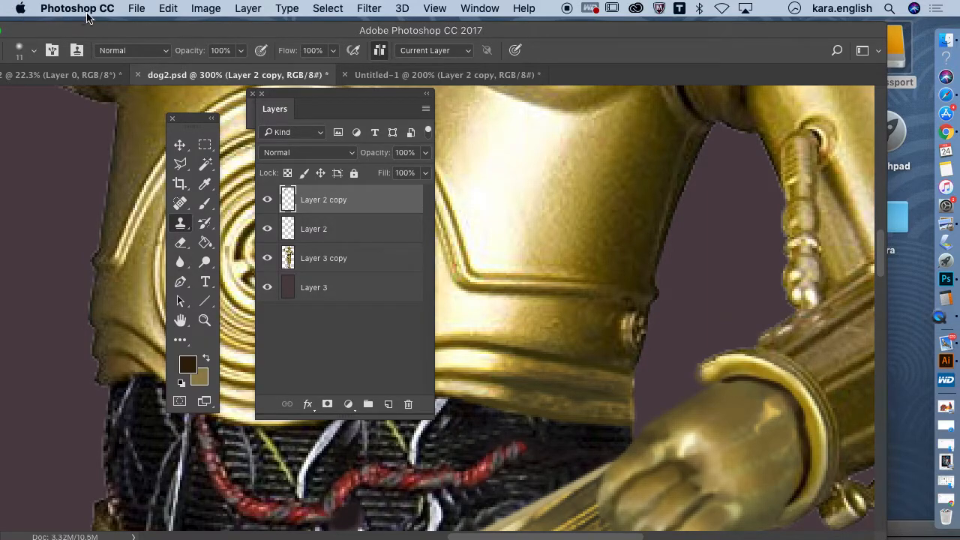
left_click_drag(124, 38, 335, 222)
left_click(182, 85)
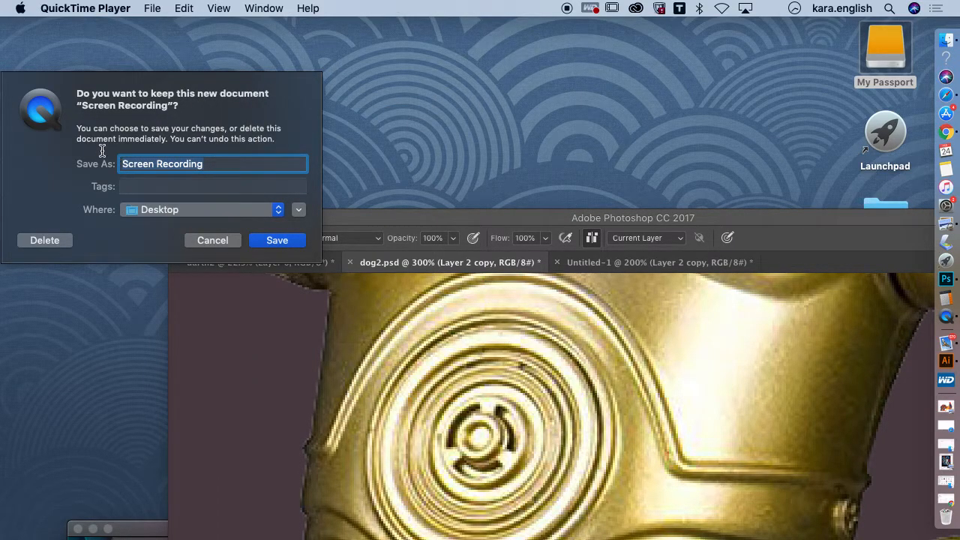
Name the screen recording "Match color and clone stamp" for saving on the Desktop
type("m")
key("BackSpace")
type("Mat")
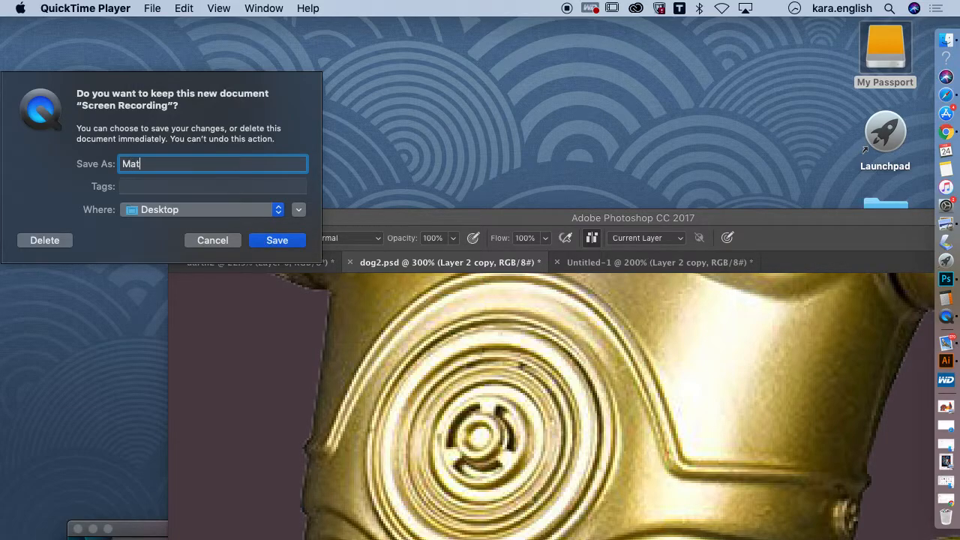
type("ch color and clone stamp")
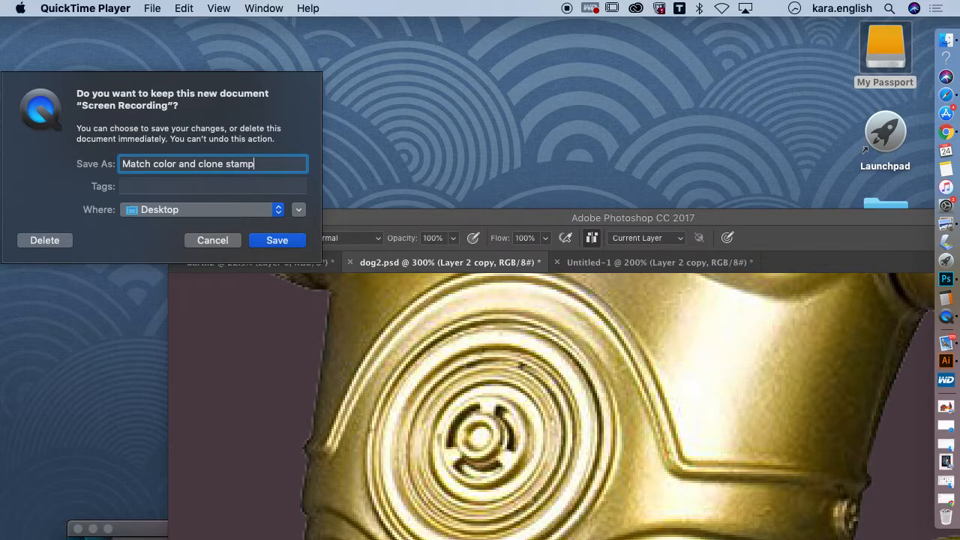